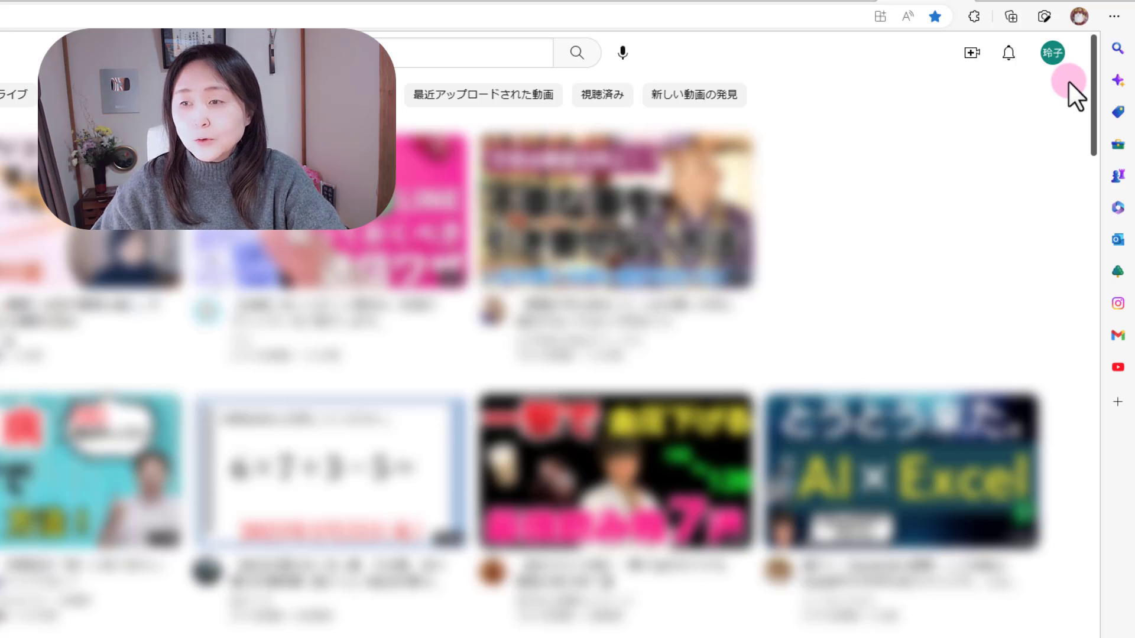
Open the account menu from the profile avatar at the top right.
left_click(1049, 62)
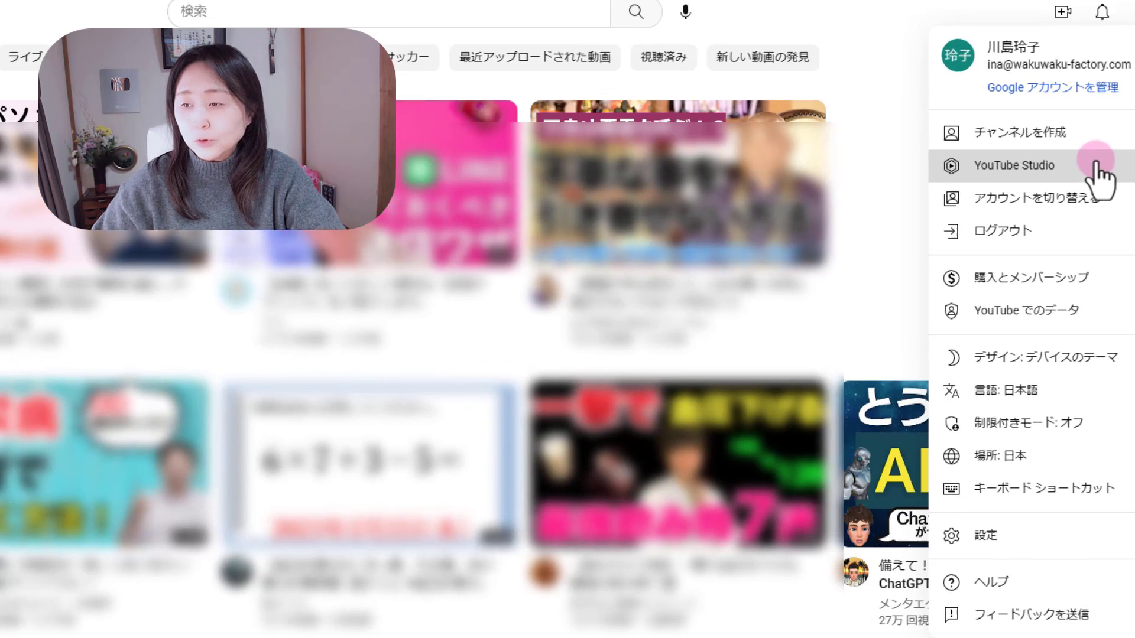
Preview the チャンネルを作成 channel-creation form, then return to the home feed.
left_click(1005, 201)
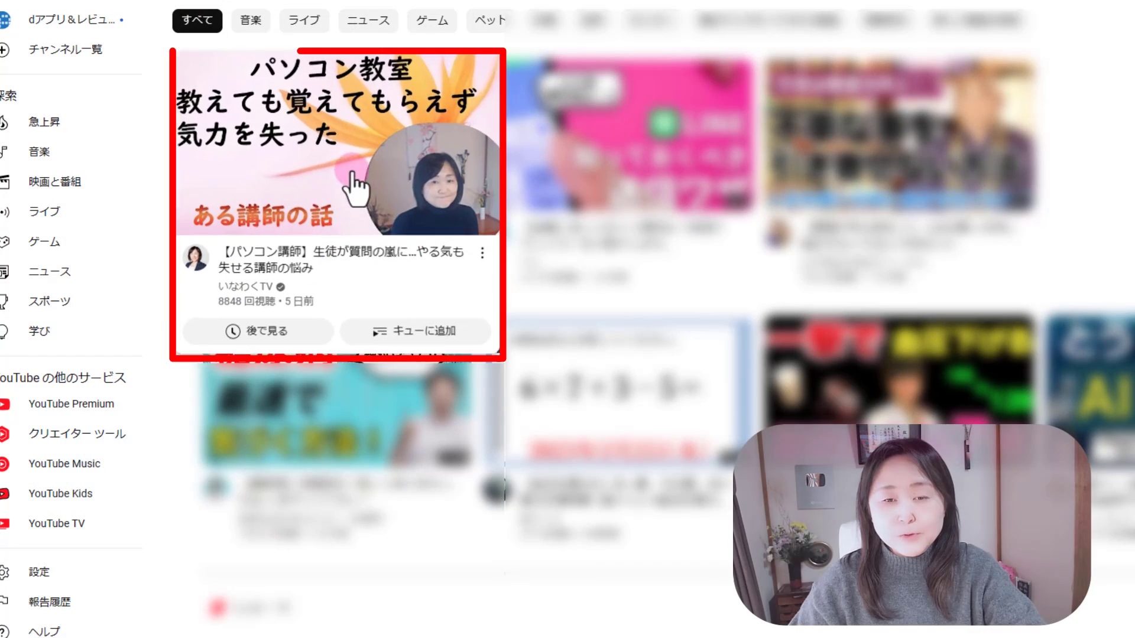
Open the パソコン講師 video about the instructor's questions and pause it near the start.
left_click(379, 147)
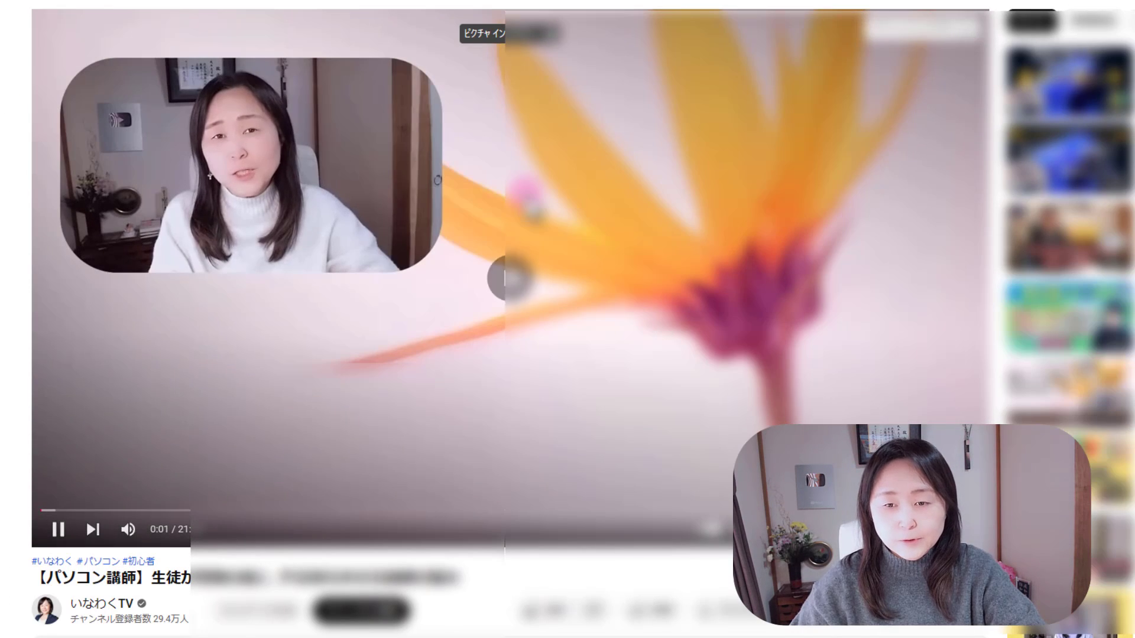
left_click(507, 274)
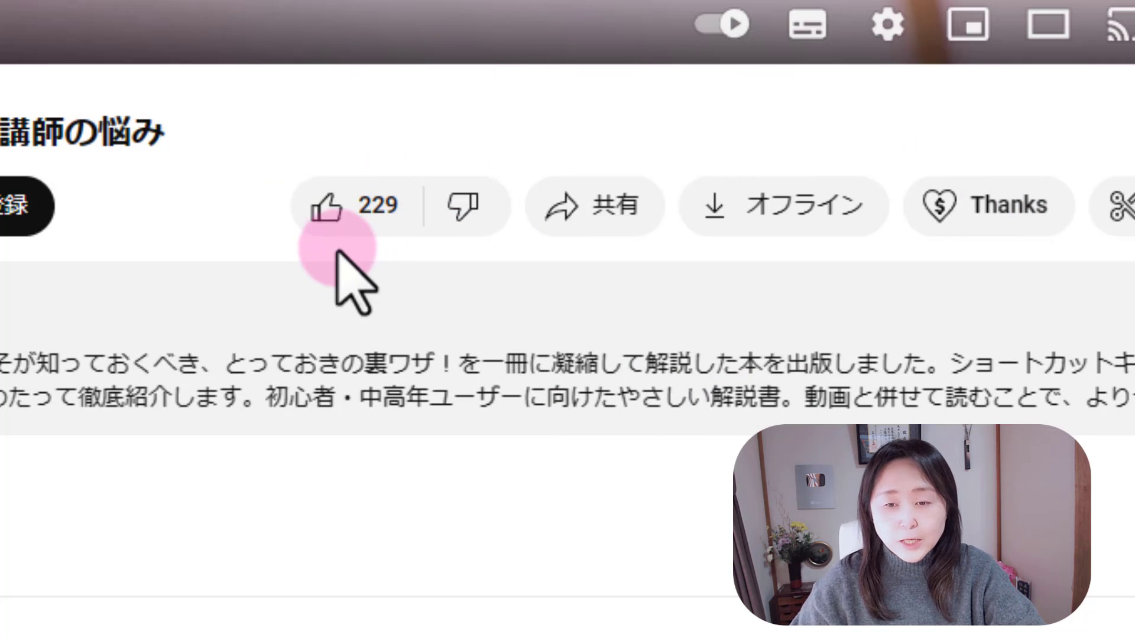
Like the video, raising its count to 230, and open the コメントを追加 comment field.
left_click(350, 206)
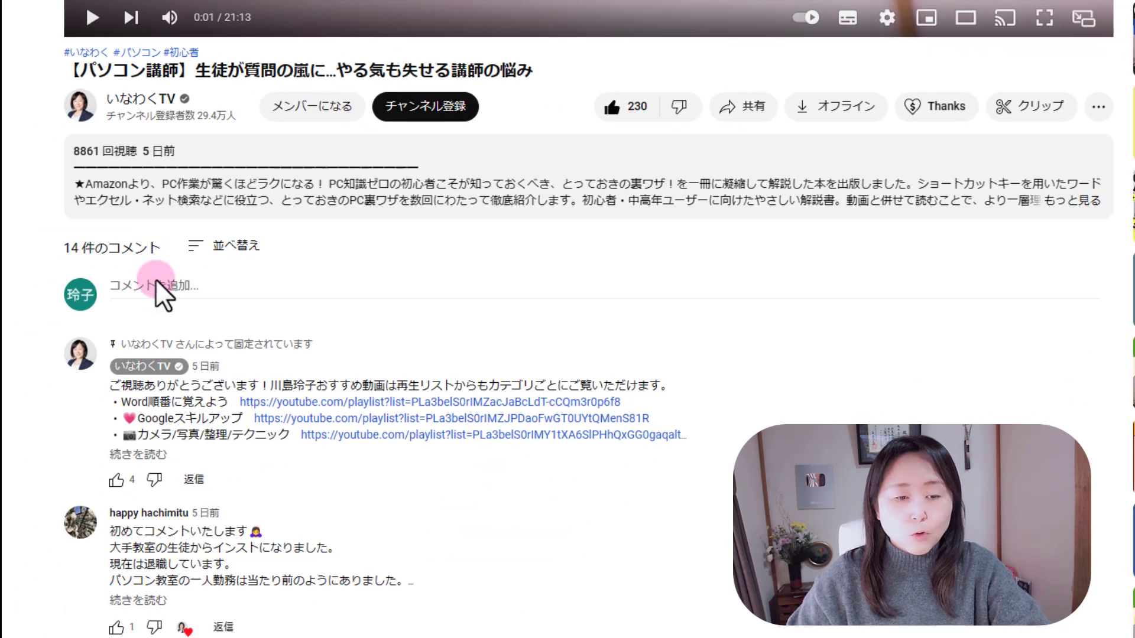
left_click(157, 286)
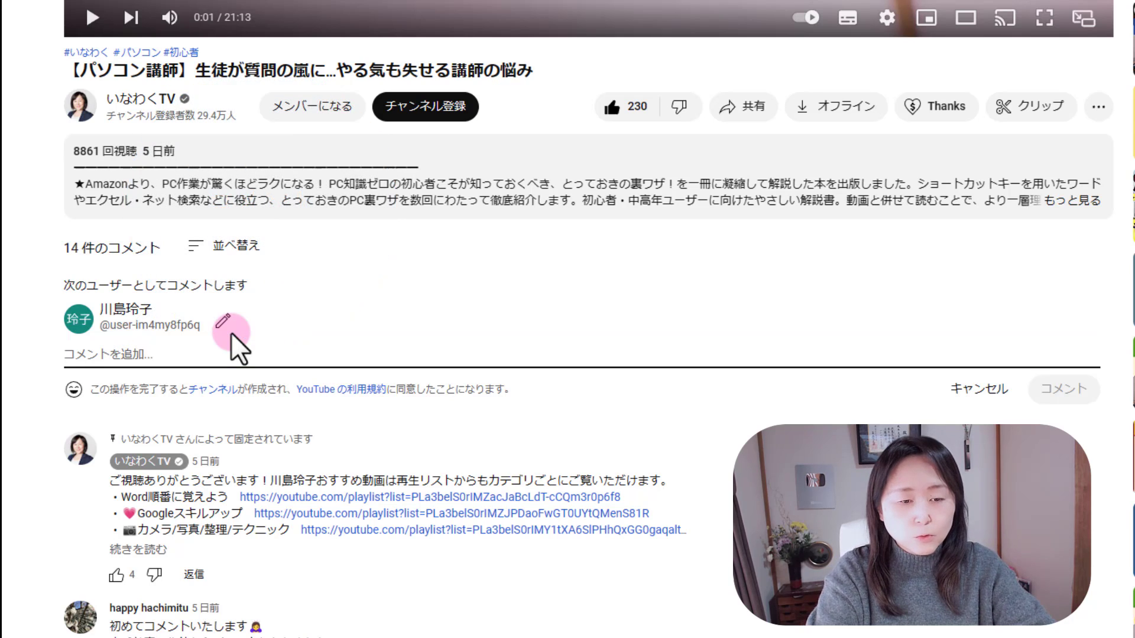
Draft the comment 'こんにちは' in the comment box without posting it.
type("こんにちは")
key("Return")
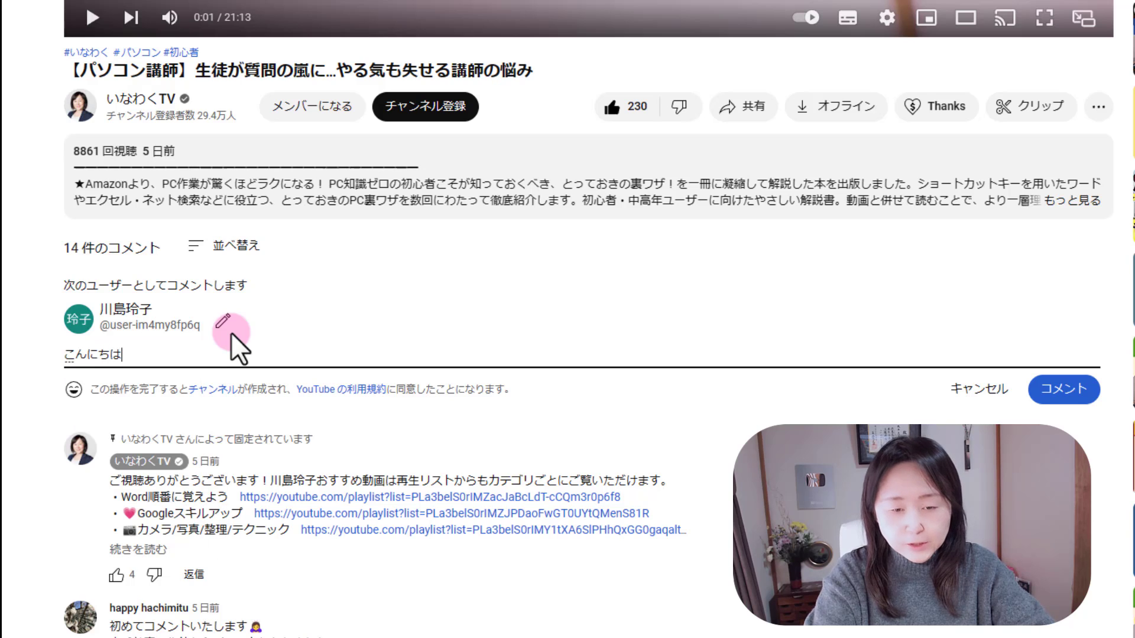